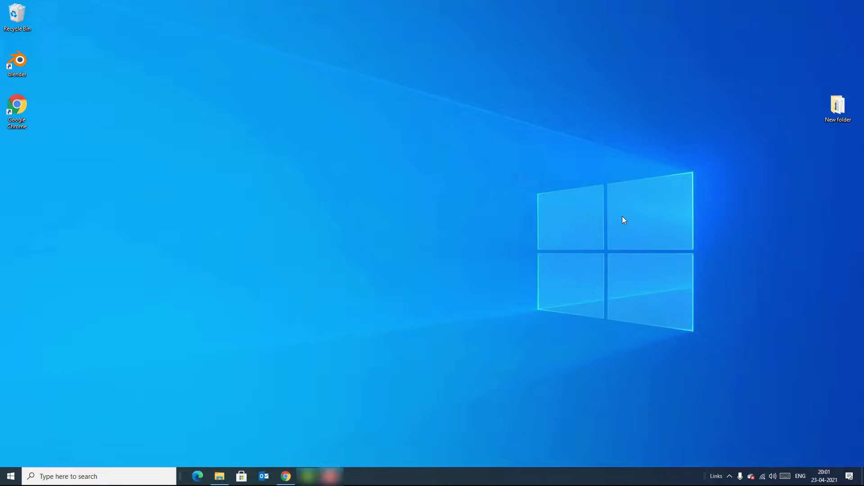
- Open Network & Internet settings, then start and cancel the network troubleshooter
click(100, 481)
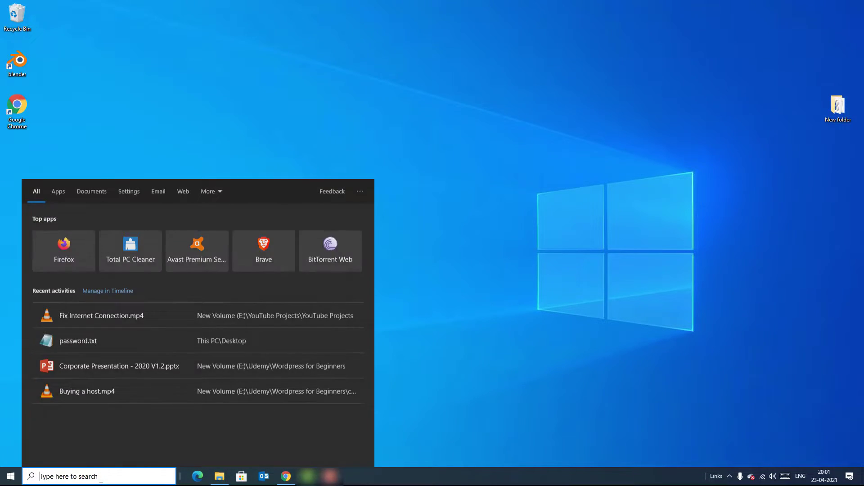
text(settings)
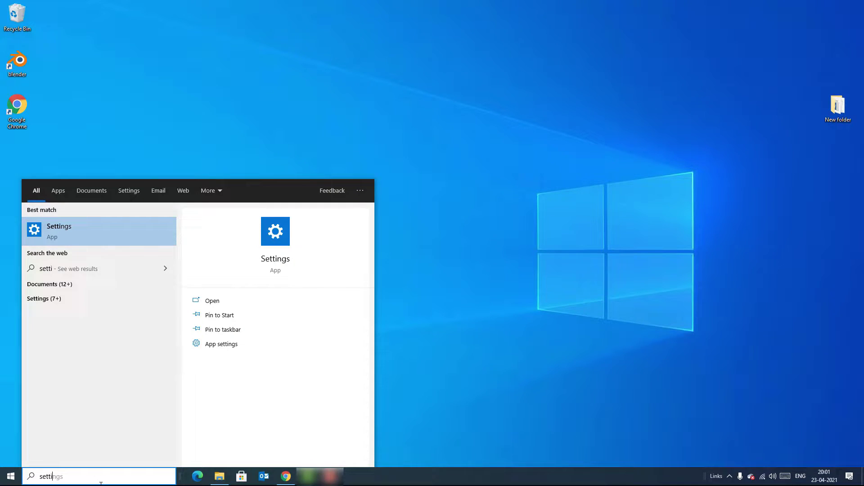
click(90, 230)
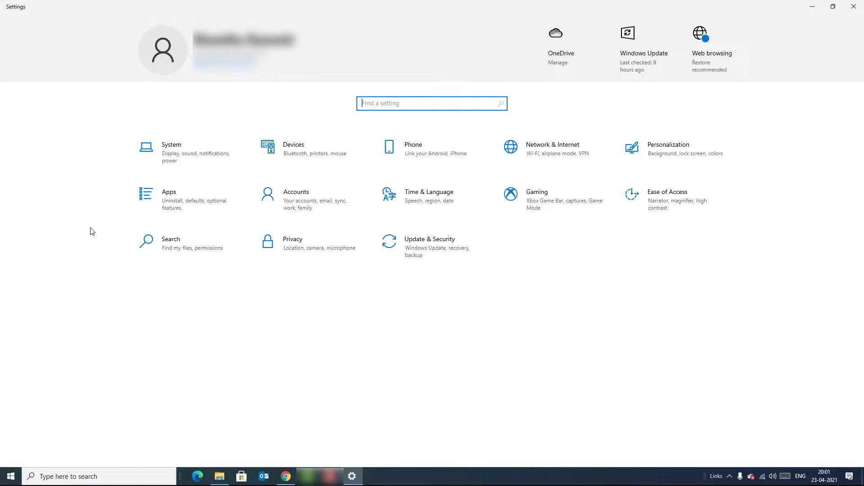
click(547, 149)
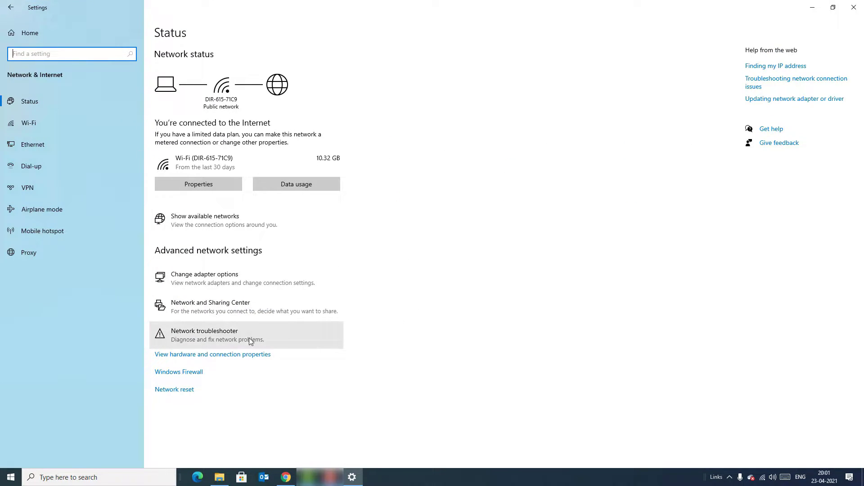
click(205, 345)
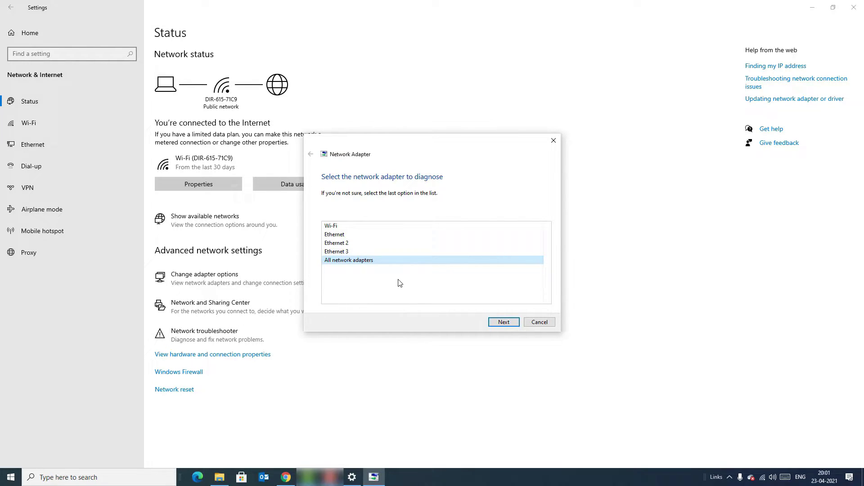
click(539, 324)
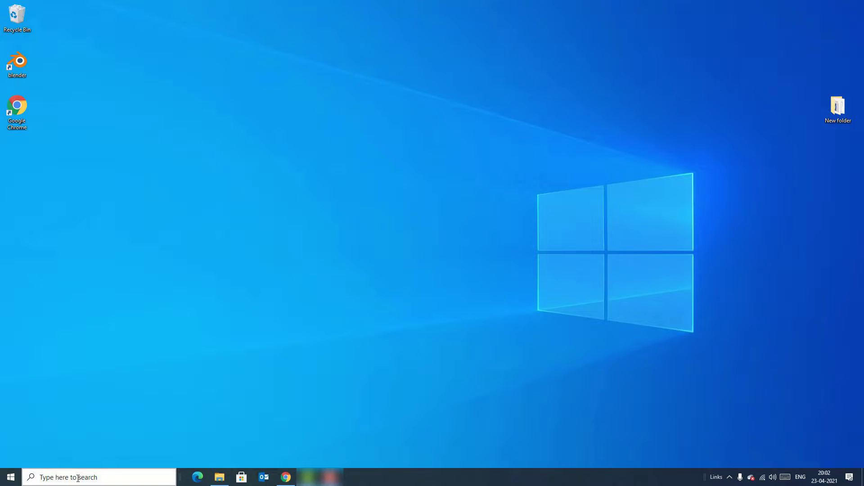
- Run ipconfig/flushdns in a Command Prompt launched as administrator
click(78, 478)
text(cmd)
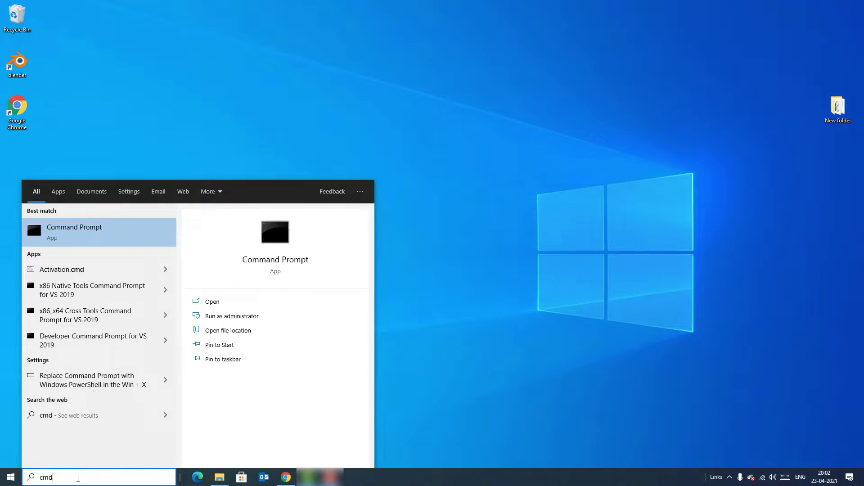
right_click(47, 235)
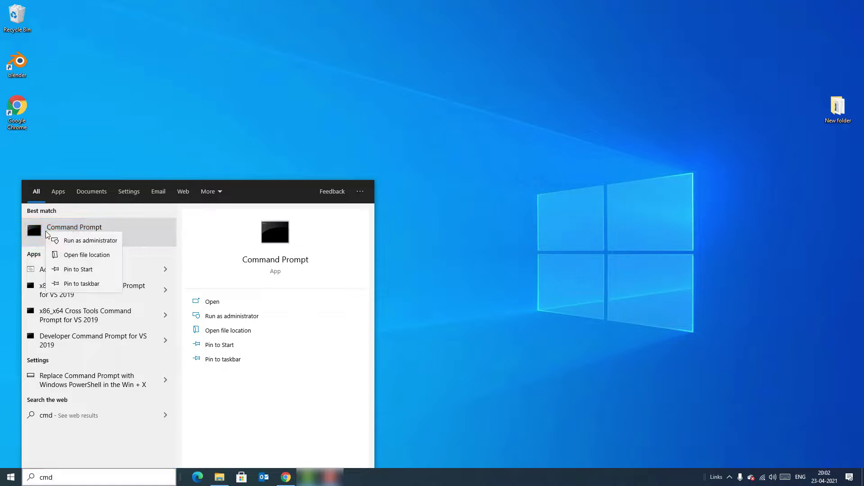
click(72, 242)
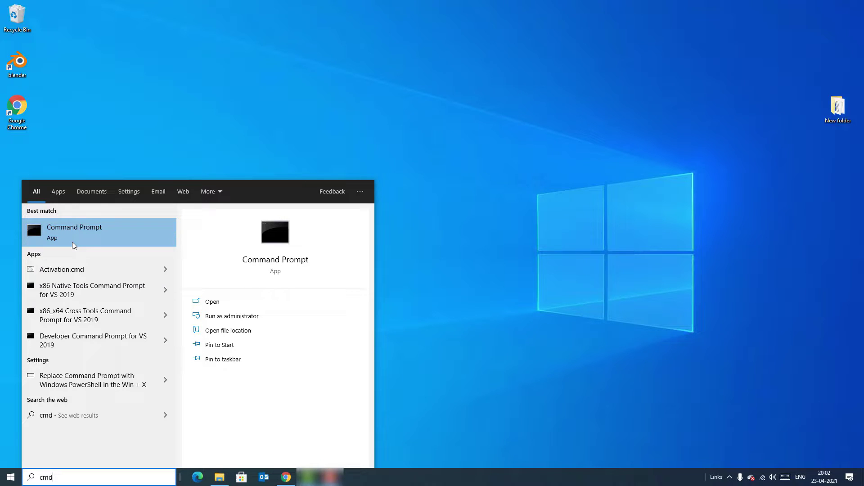
click(432, 269)
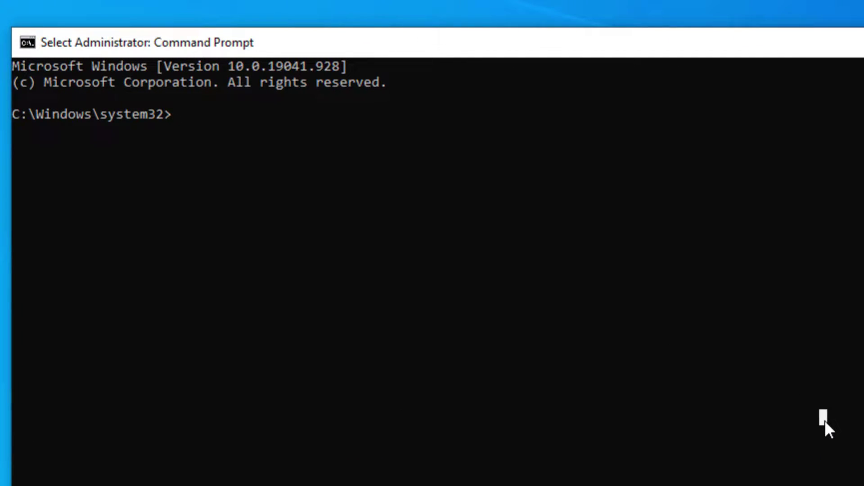
text(i)
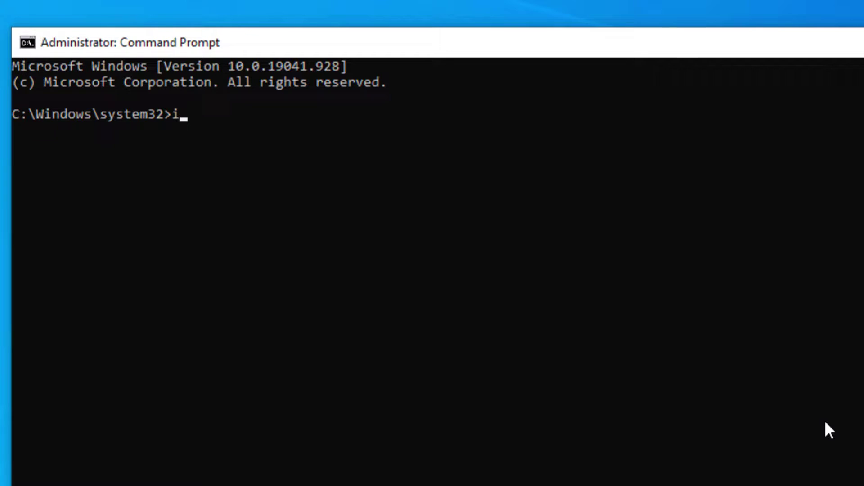
text(pconfig)
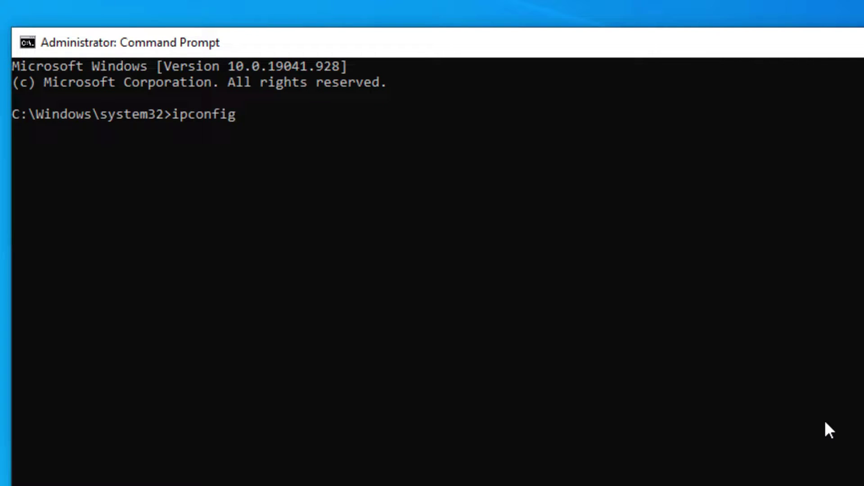
text(/flushdns)
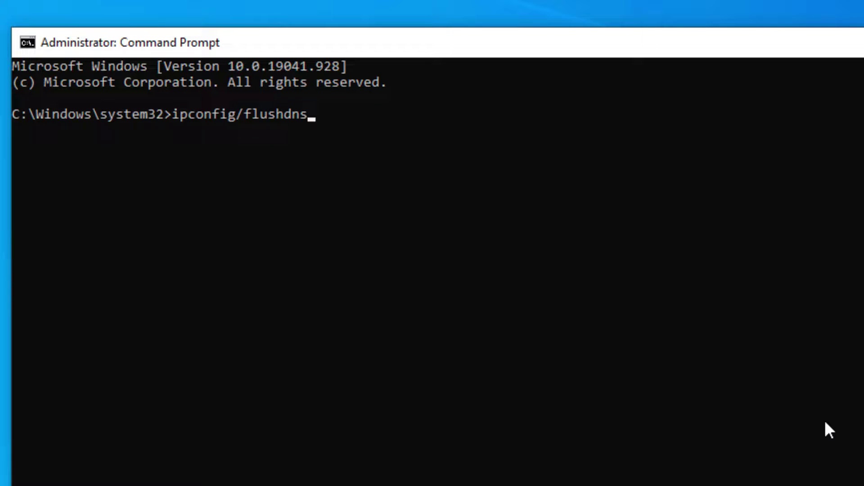
key(Return)
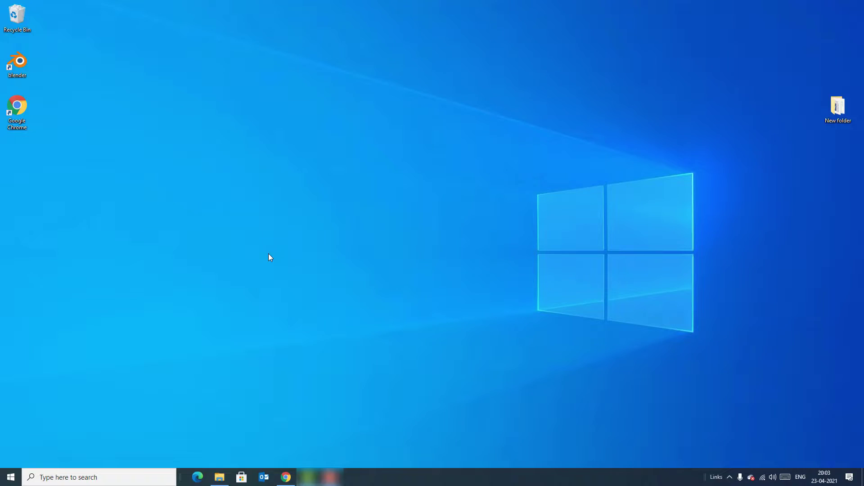
- In a reopened admin Command Prompt, run netsh winsock reset catalog, then netsh int ip reset.log
click(128, 481)
text(cmd)
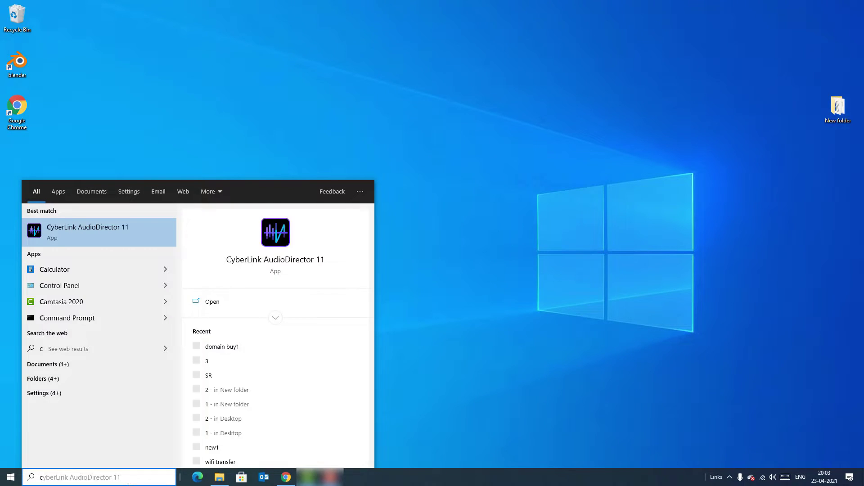
right_click(80, 236)
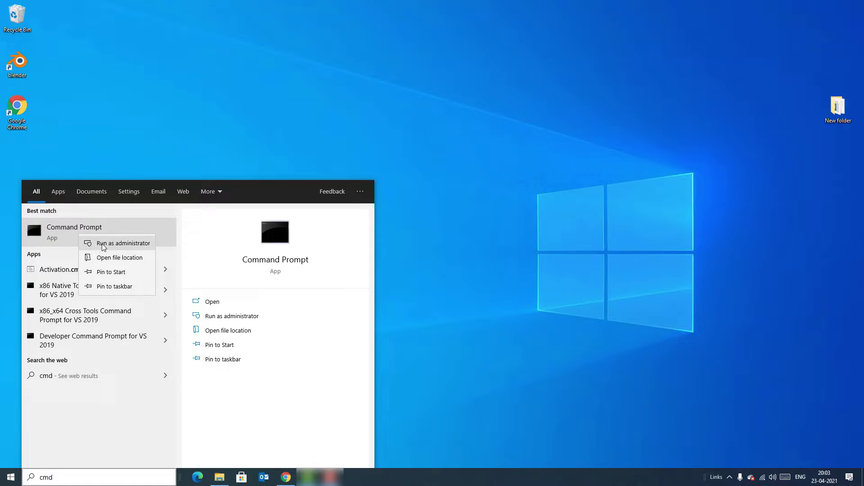
click(103, 243)
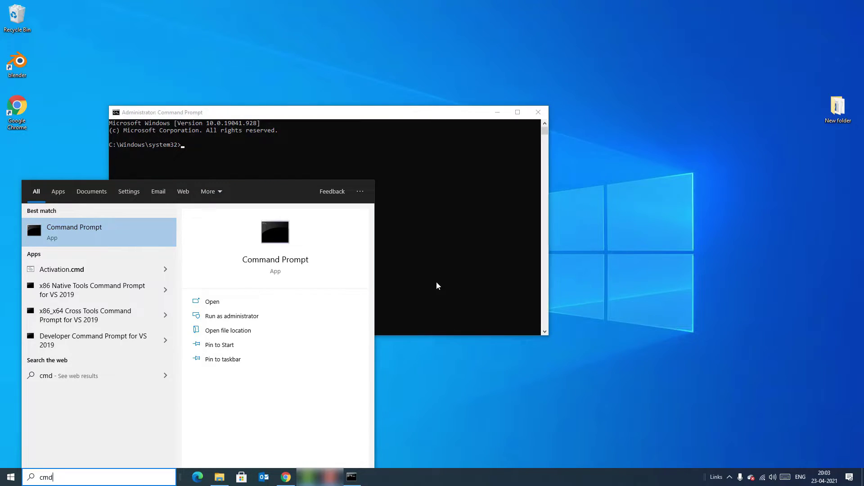
click(459, 266)
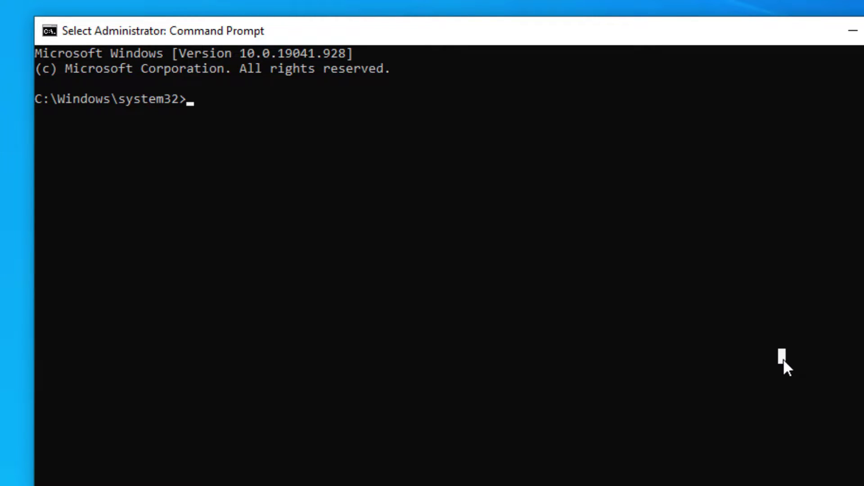
key(Escape)
text(net)
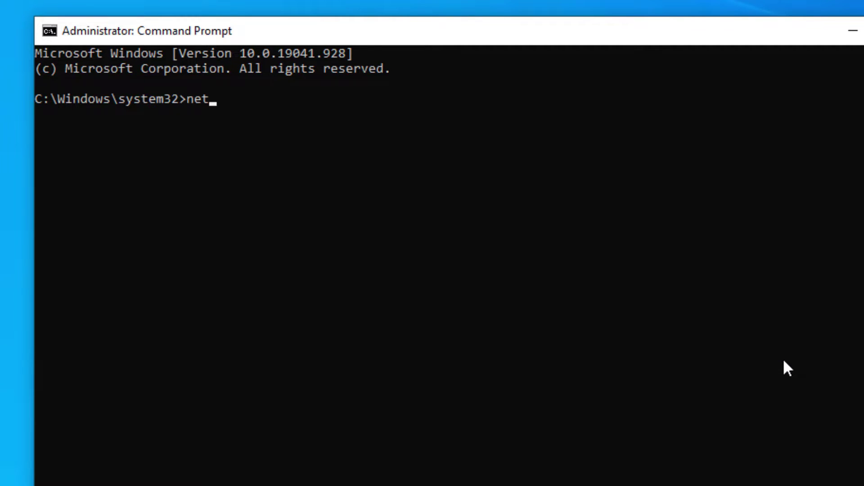
text(sh winso)
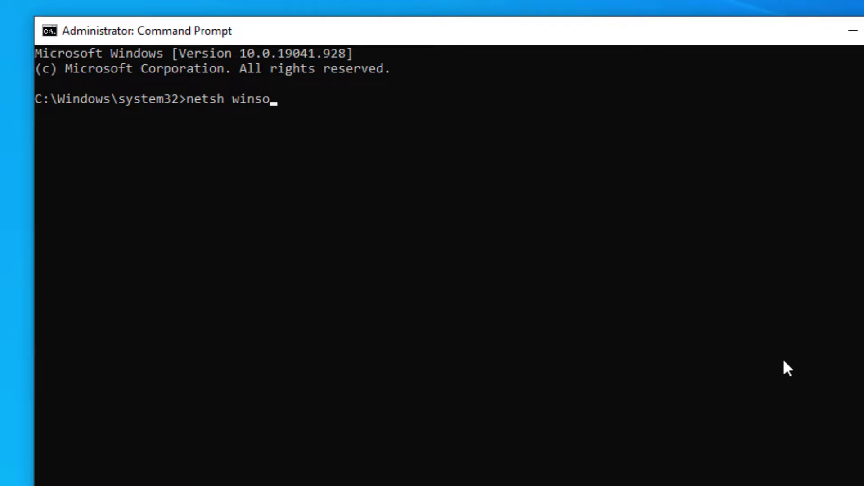
text(ck reset catalog)
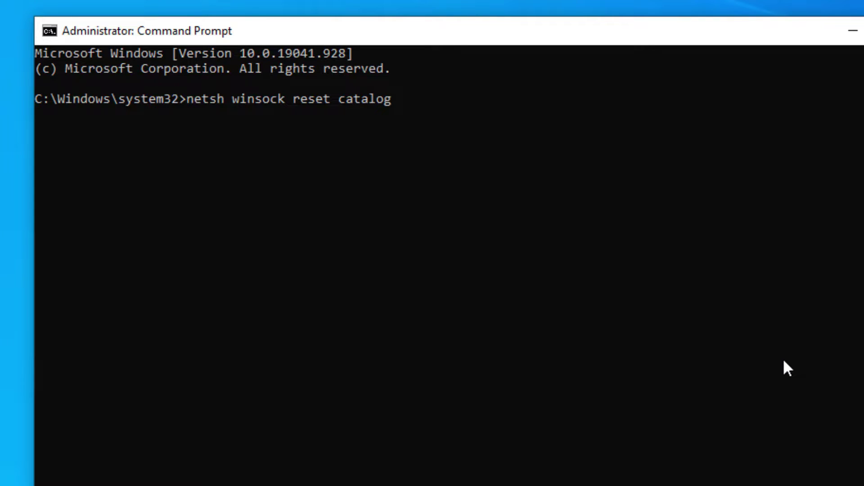
key(Return)
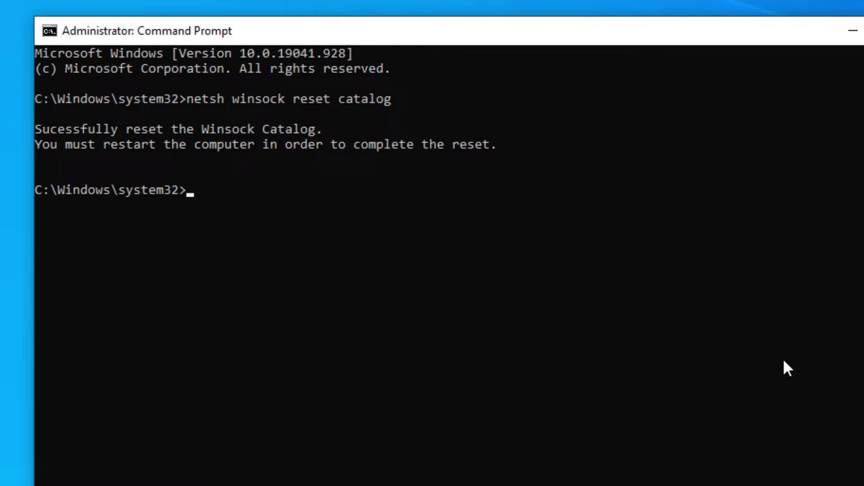
text(netsh int ip)
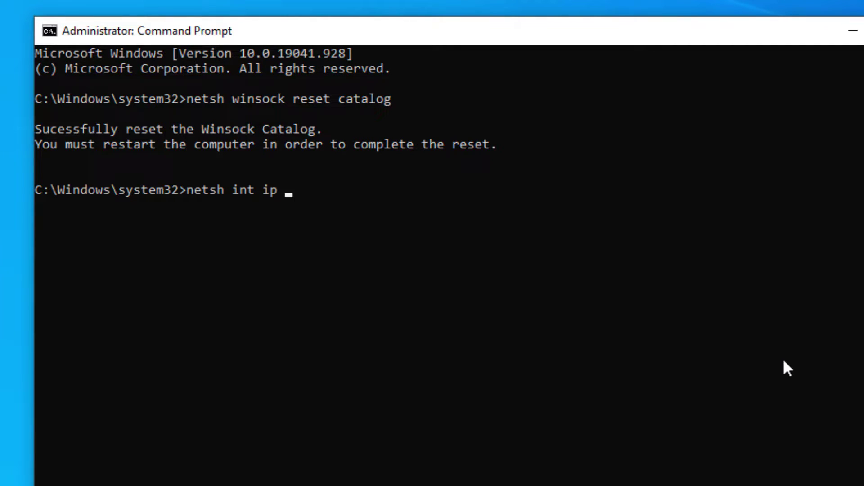
text( reset.log)
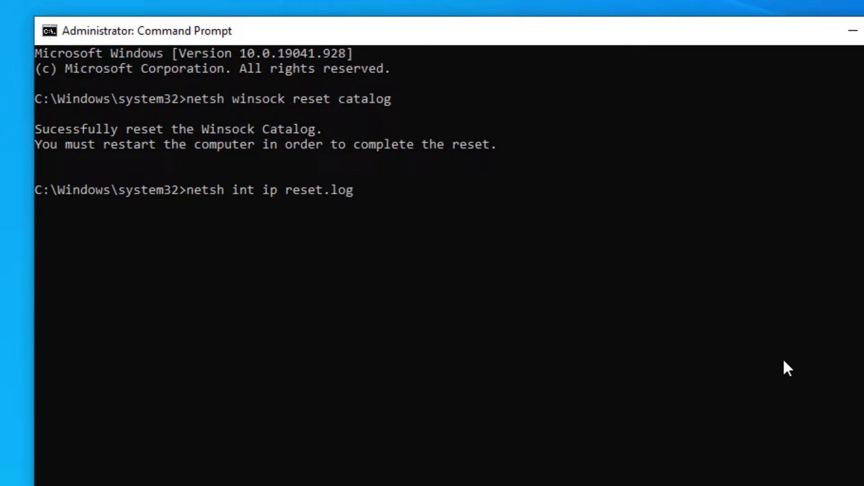
key(Return)
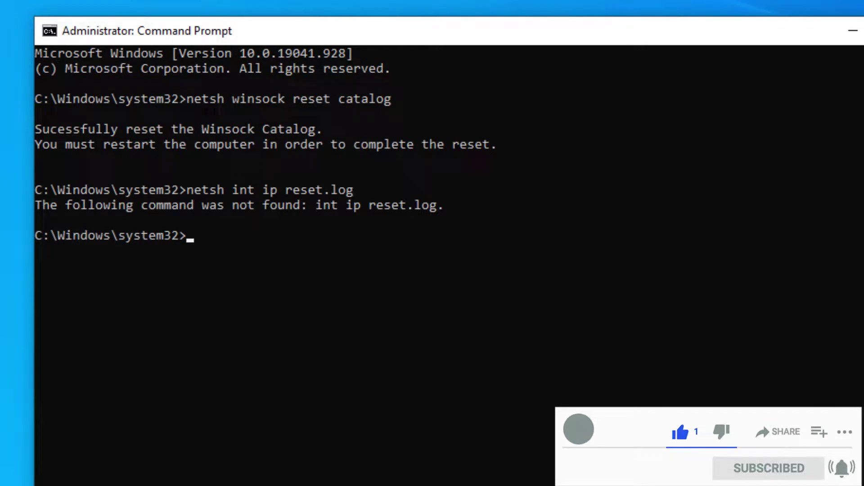
- Open Device Manager and start a driver update for the Realtek Gaming GbE Family Controller
click(95, 477)
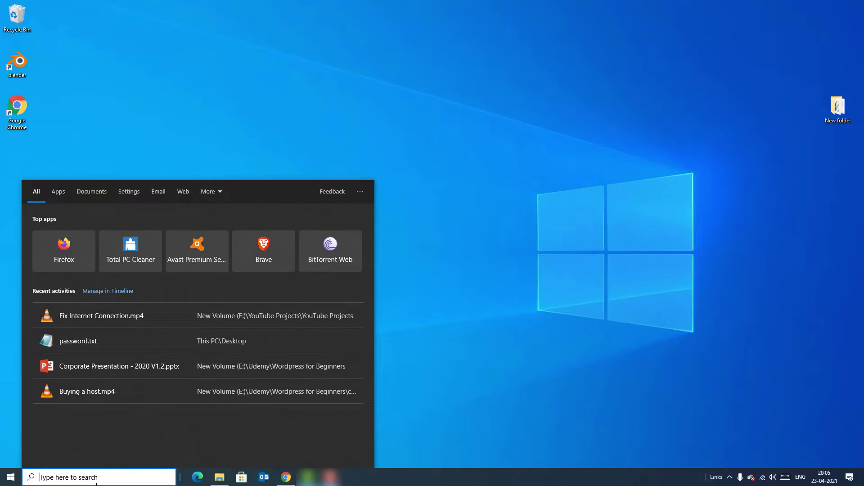
text(device manager)
key(Return)
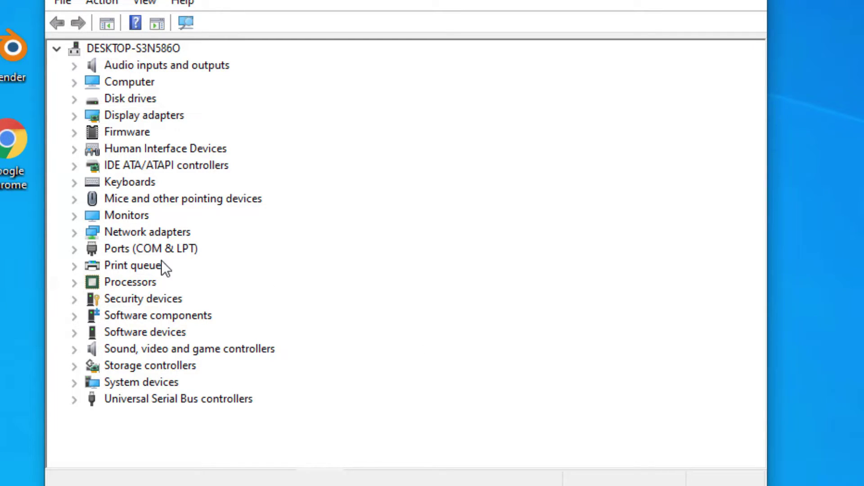
double_click(115, 232)
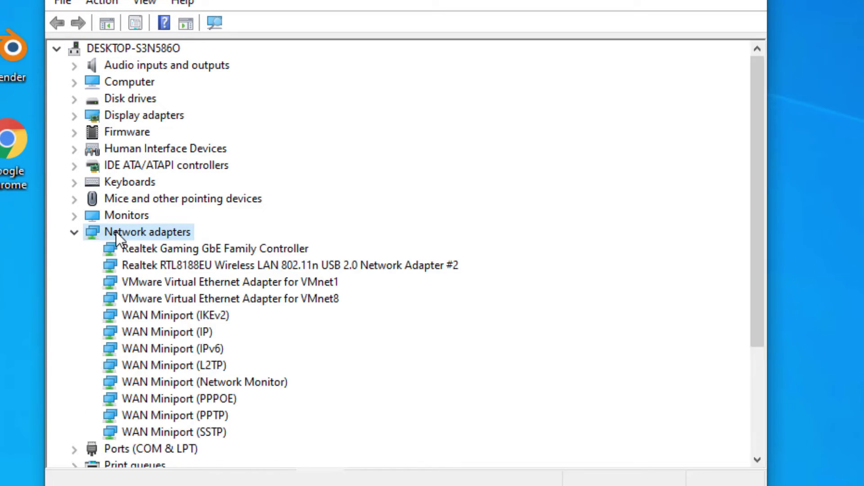
right_click(163, 249)
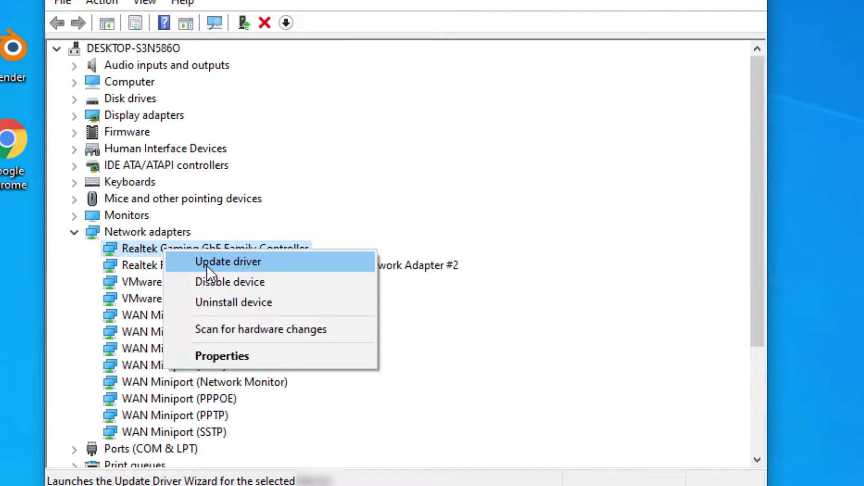
click(221, 264)
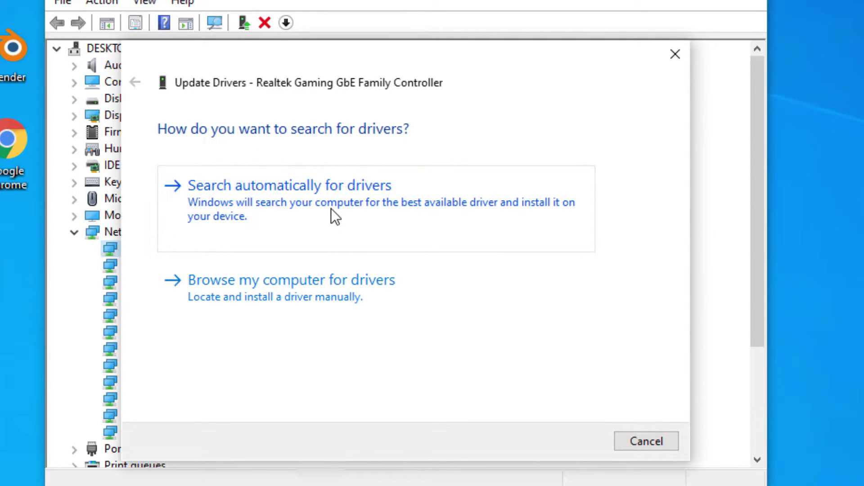
click(311, 212)
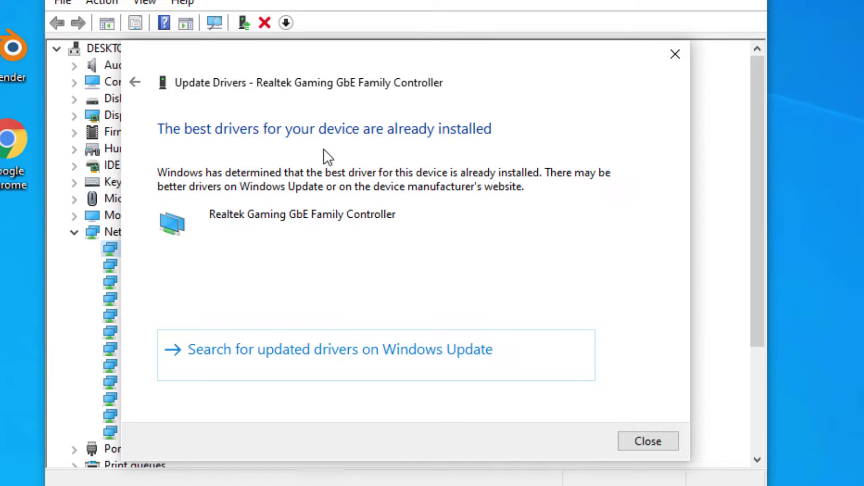
click(136, 82)
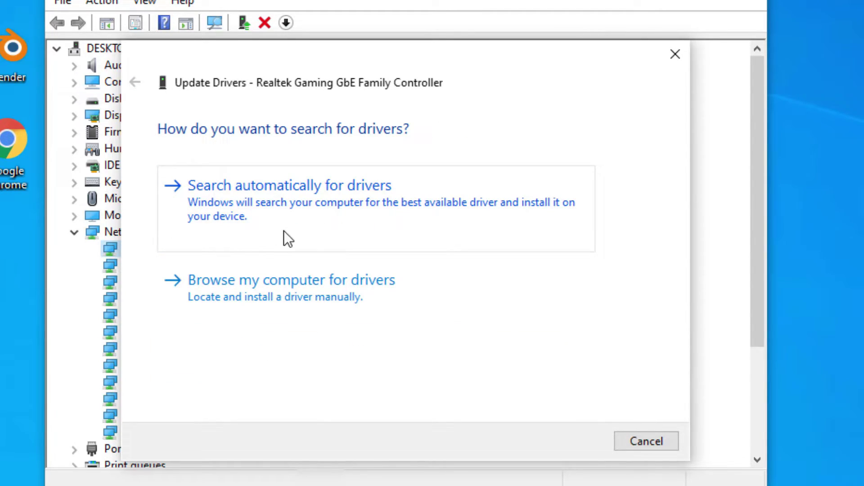
- Install the Realtek Gaming GbE Family Controller (Microsoft) driver from the local list and close Device Manager
click(264, 297)
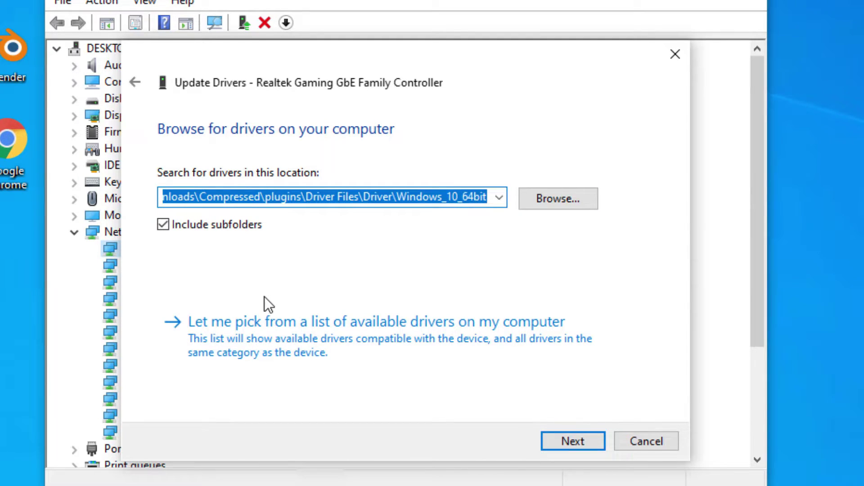
click(313, 347)
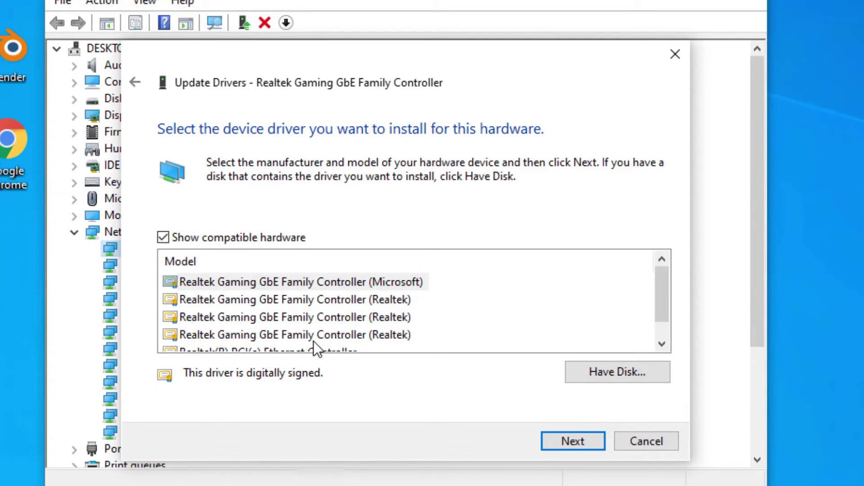
click(312, 282)
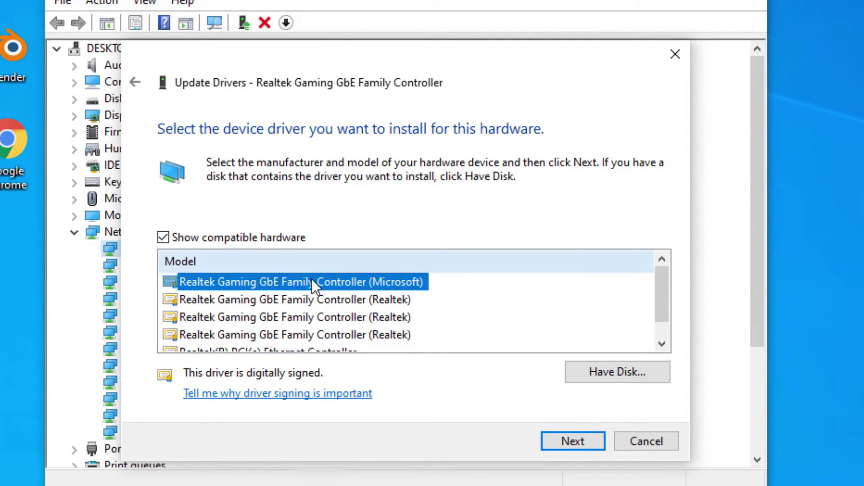
click(554, 445)
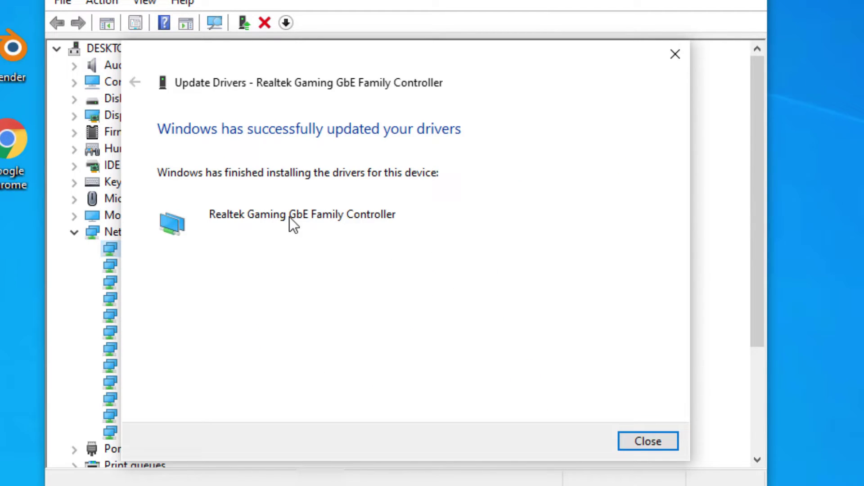
click(644, 442)
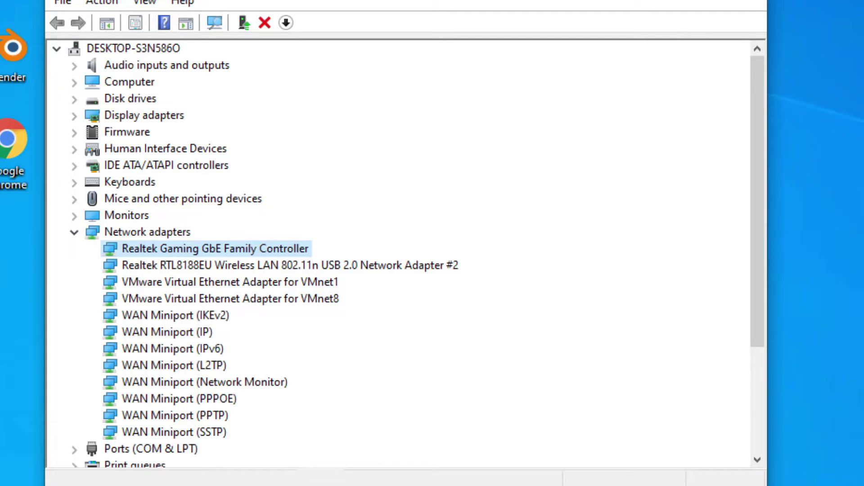
click(756, 0)
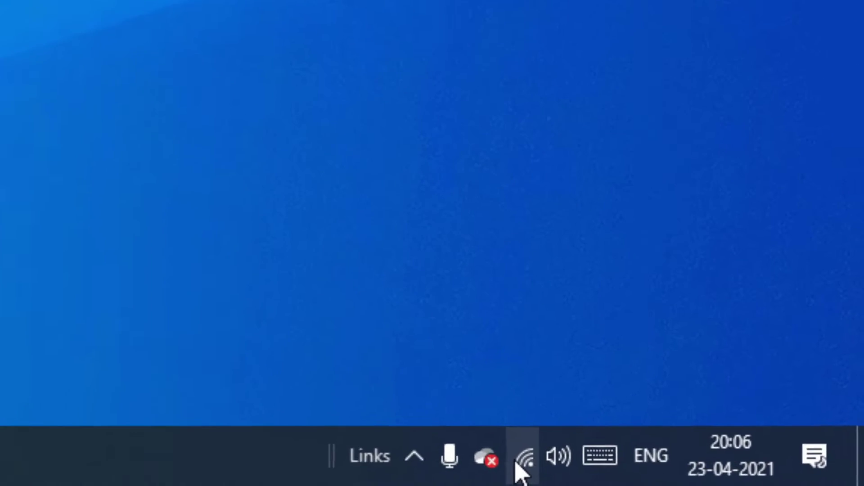
- Open the Network and Sharing Center from Settings' Network & Internet status page
right_click(762, 477)
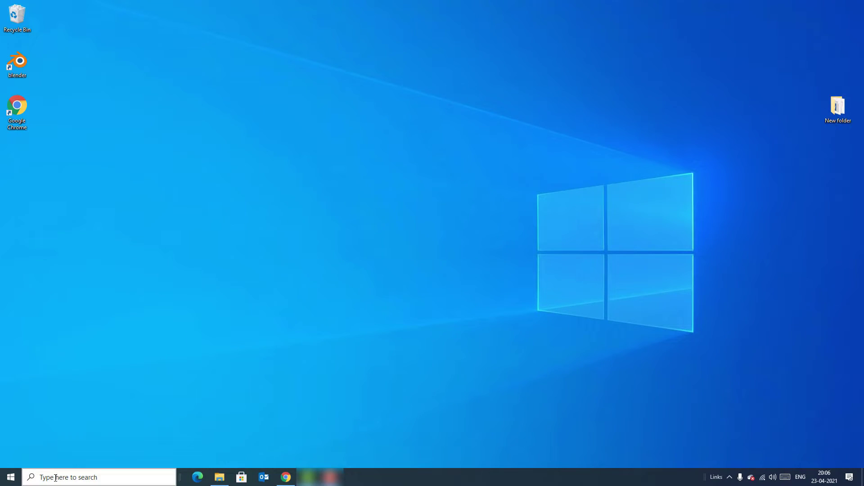
click(56, 478)
text(settings)
key(Return)
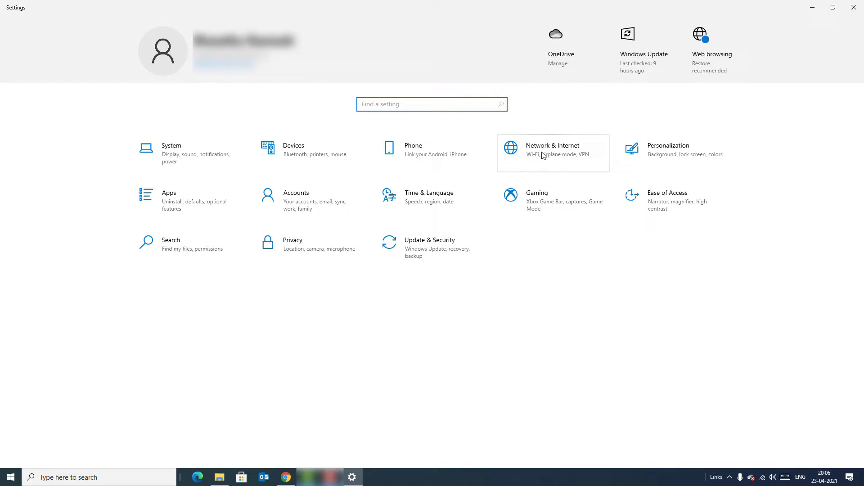
click(563, 156)
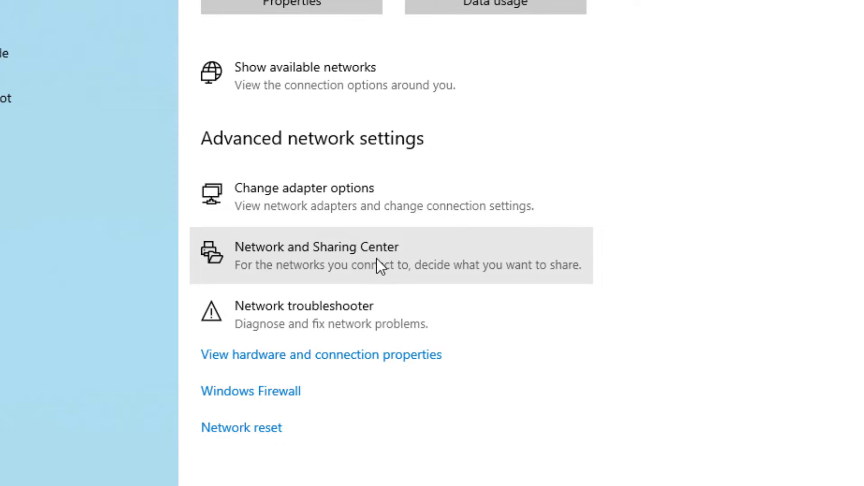
click(358, 255)
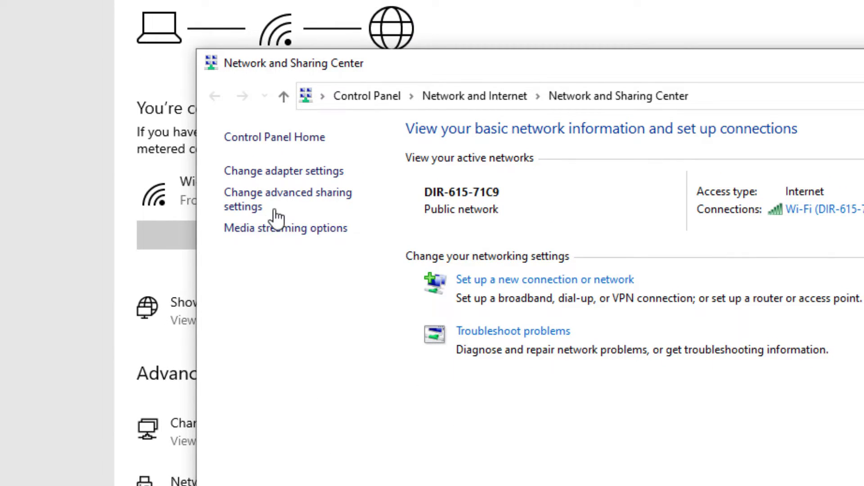
- Turn off password protected sharing under All Networks, save, and close the network windows
click(317, 204)
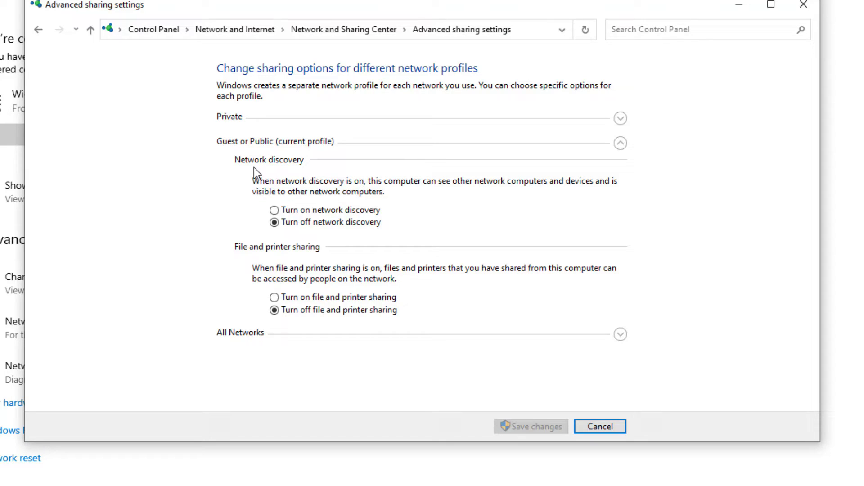
click(247, 117)
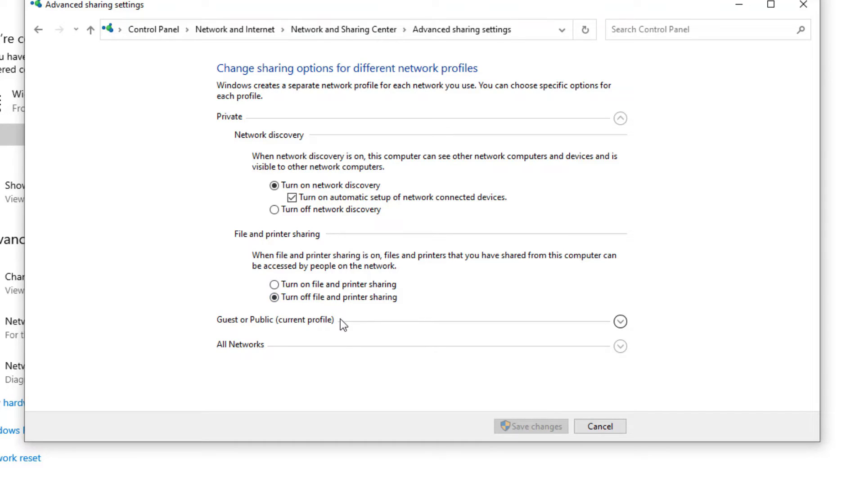
click(626, 323)
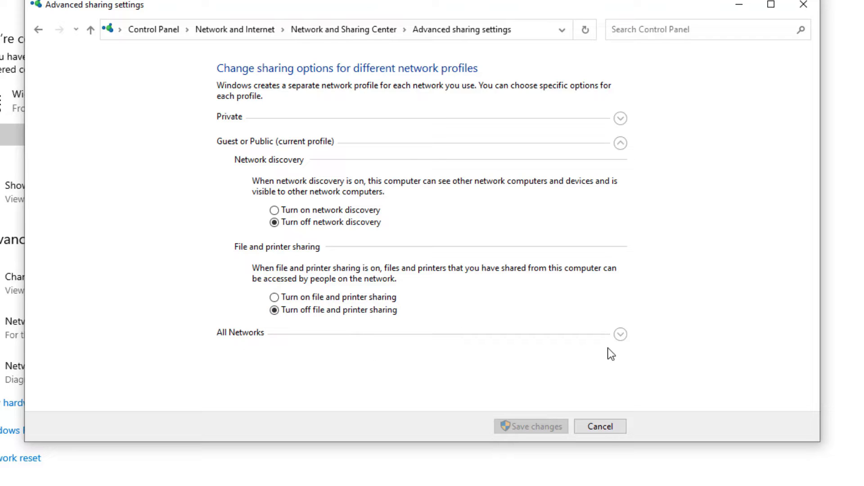
click(620, 334)
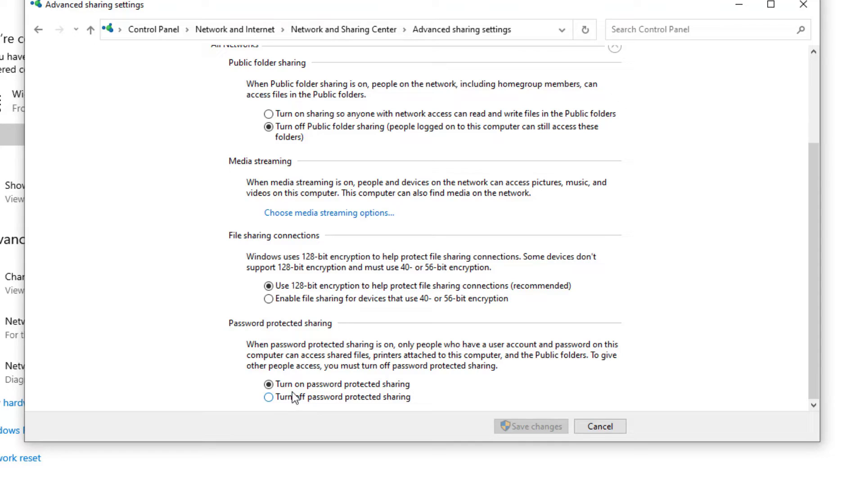
click(269, 397)
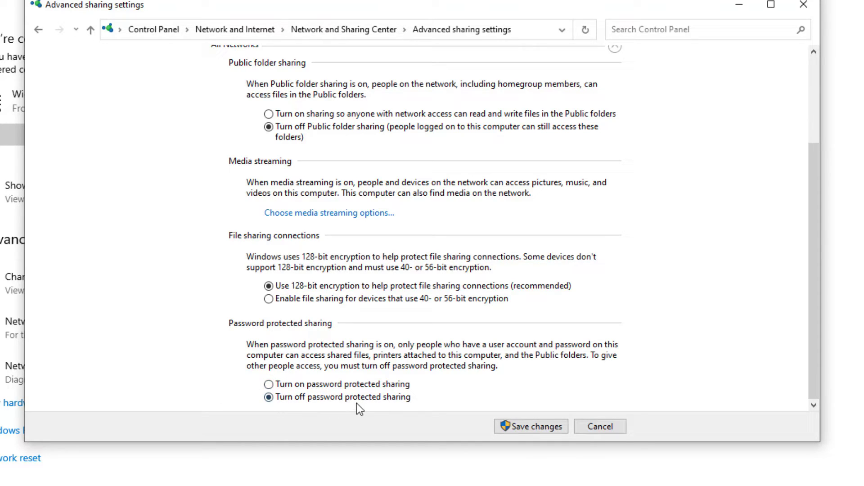
click(537, 428)
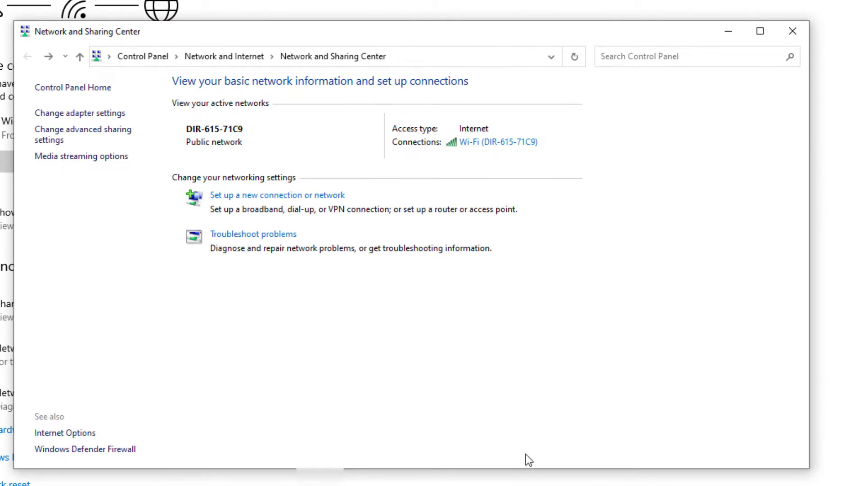
click(793, 31)
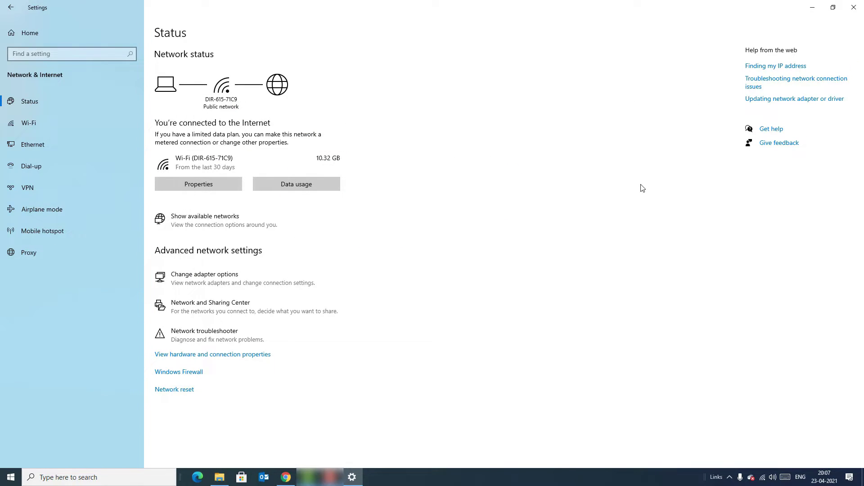
click(853, 7)
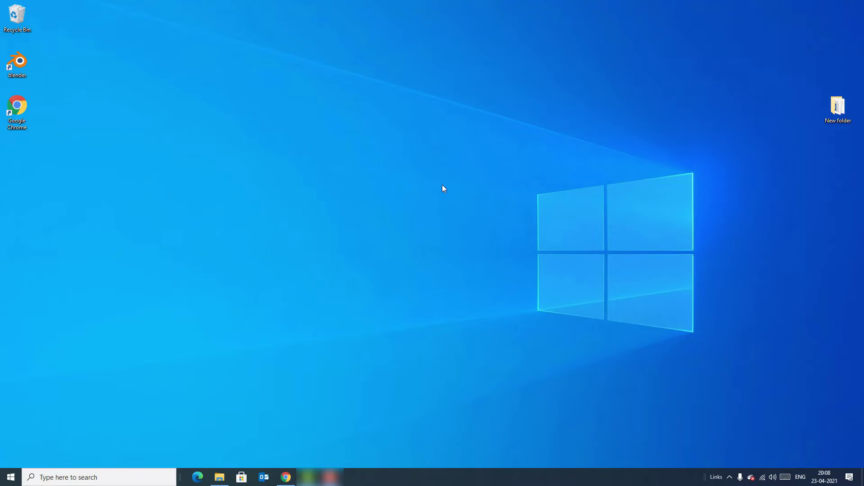
- Open Change adapter options from Settings' Network & Internet page to list the network connections
click(48, 479)
text(seetings)
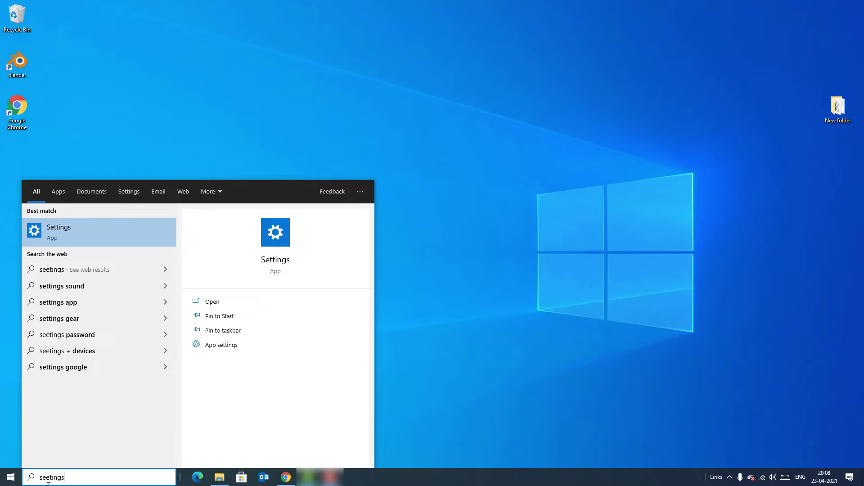
key(Return)
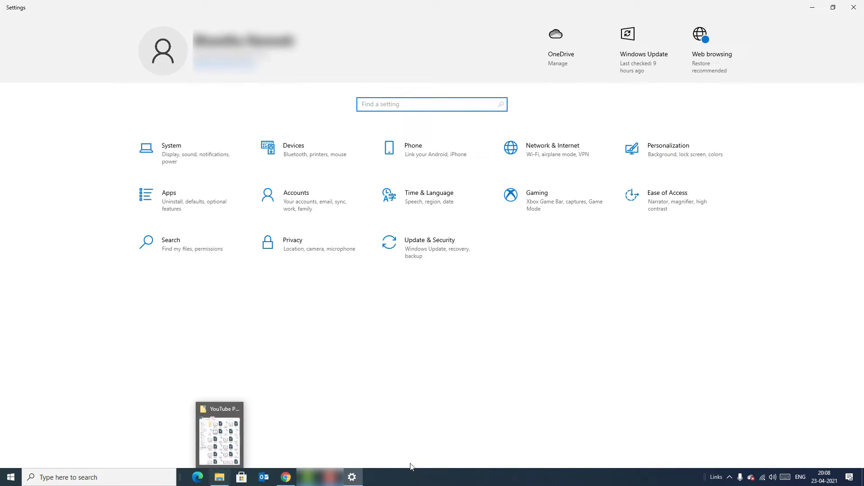
click(550, 161)
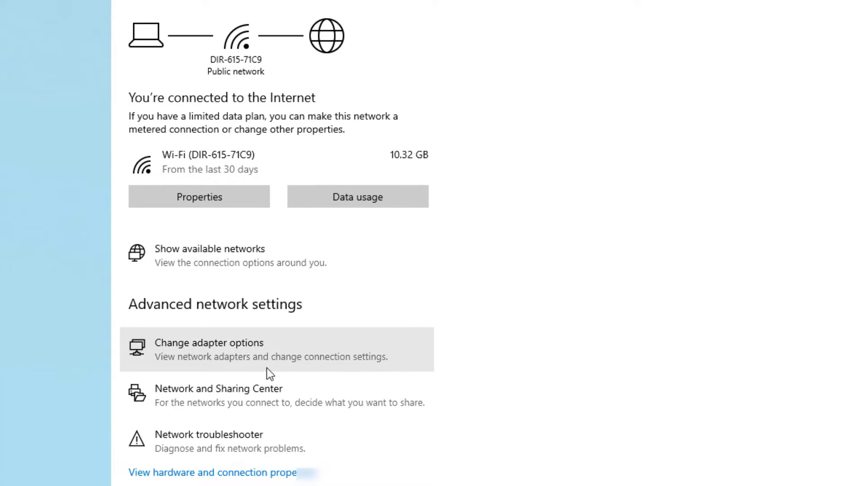
click(198, 358)
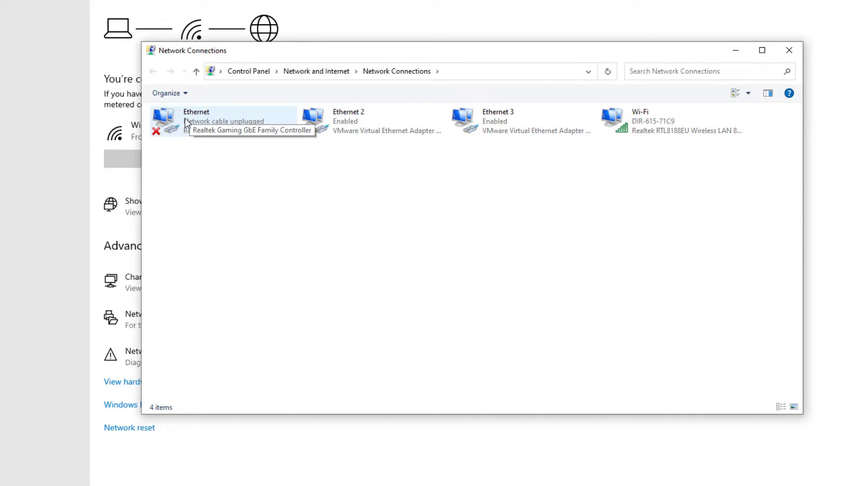
- Open the Internet Protocol Version 4 (TCP/IPv4) properties of the Ethernet adapter
right_click(190, 123)
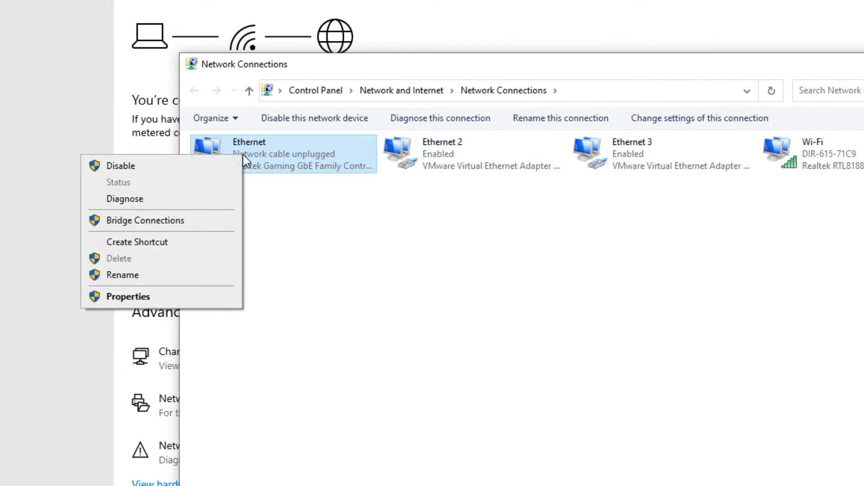
click(156, 298)
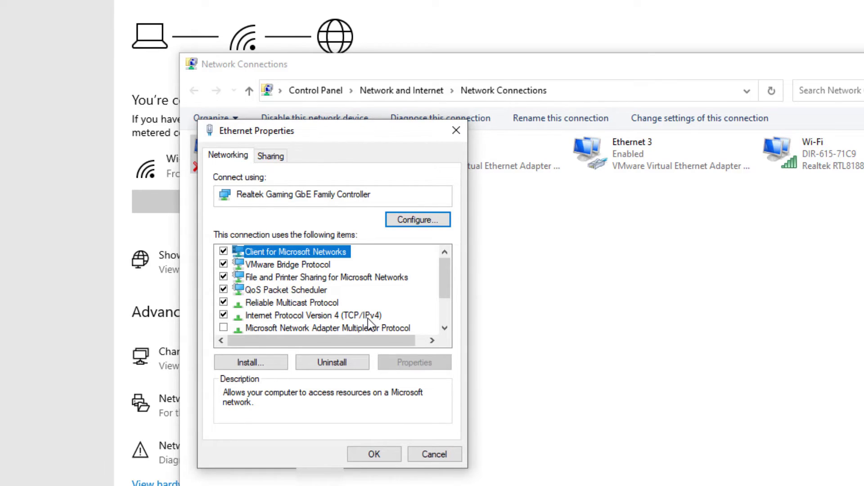
click(285, 316)
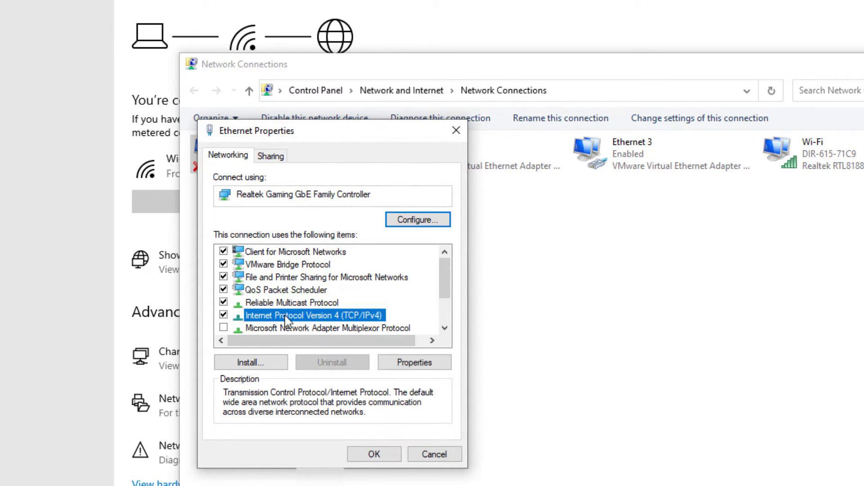
click(414, 362)
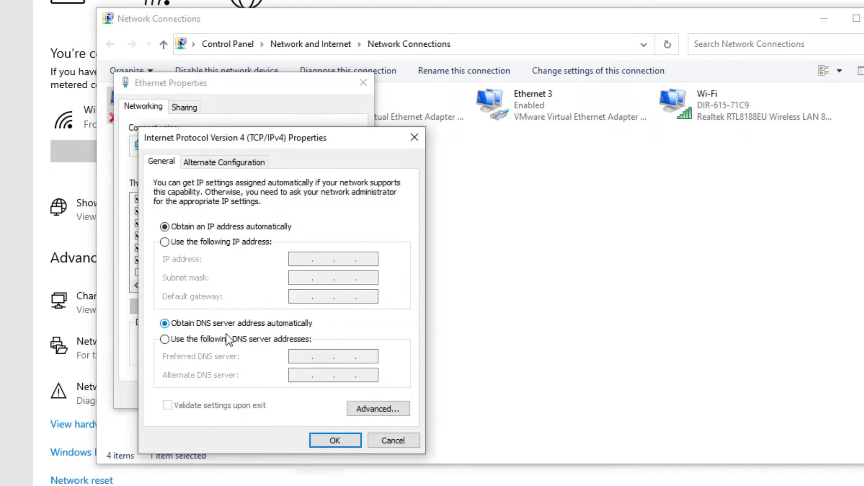
- Set preferred DNS 8.8.8.8 and alternate DNS 8.8.4.4, confirm, and close Ethernet Properties
click(164, 339)
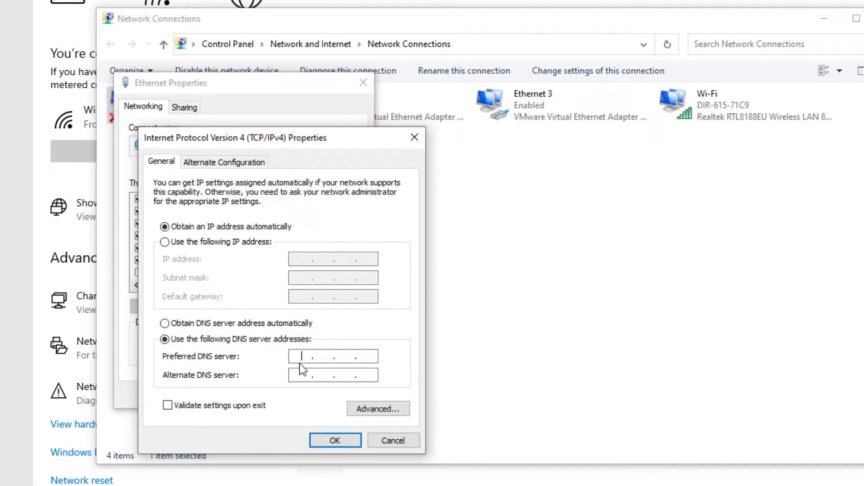
text(88)
key(BackSpace)
key(period)
text(8 . 8 . 8)
click(308, 378)
text(8.8.4.4)
click(328, 442)
click(290, 400)
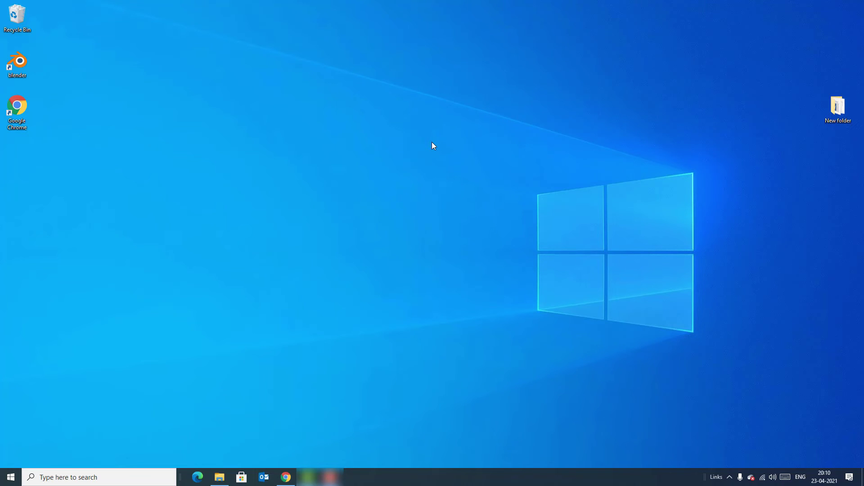
click(72, 476)
text(settings)
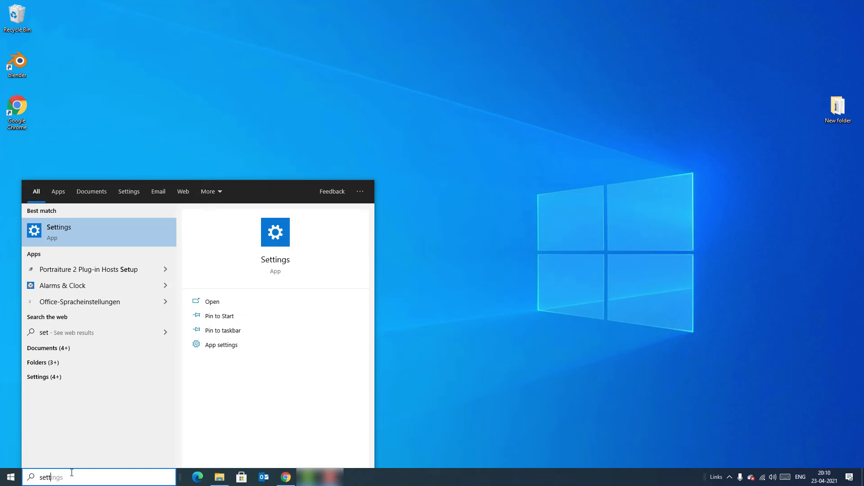
click(68, 233)
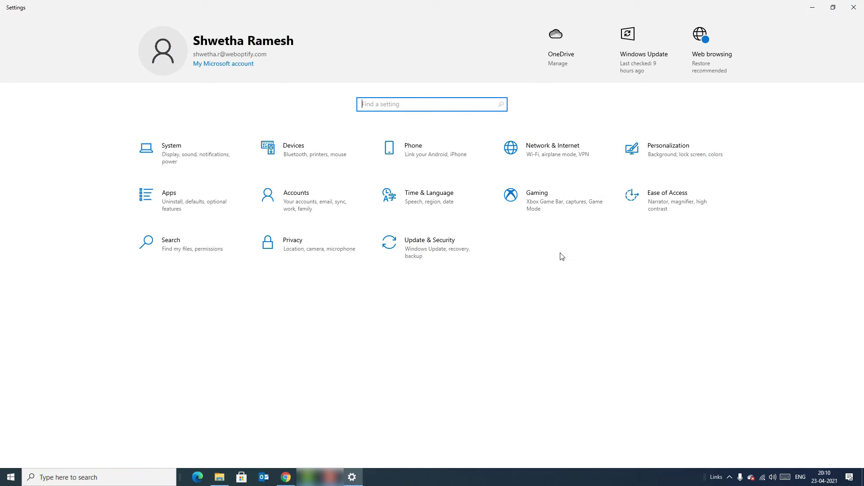
click(549, 156)
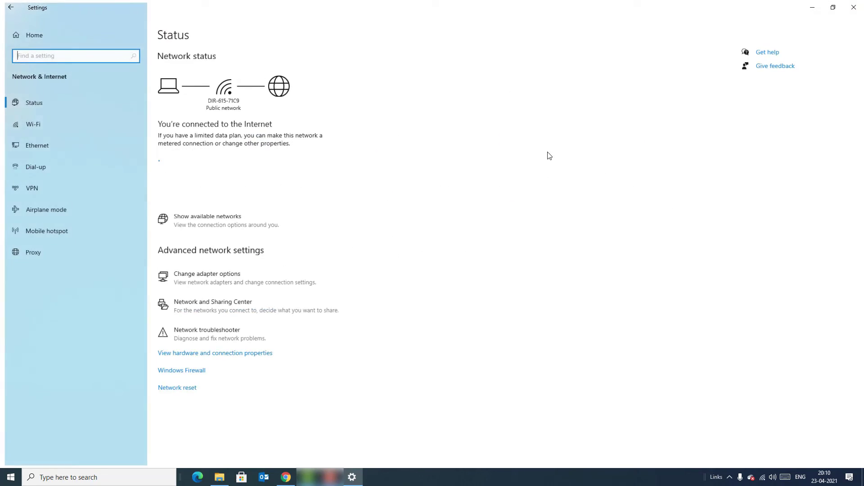
click(176, 395)
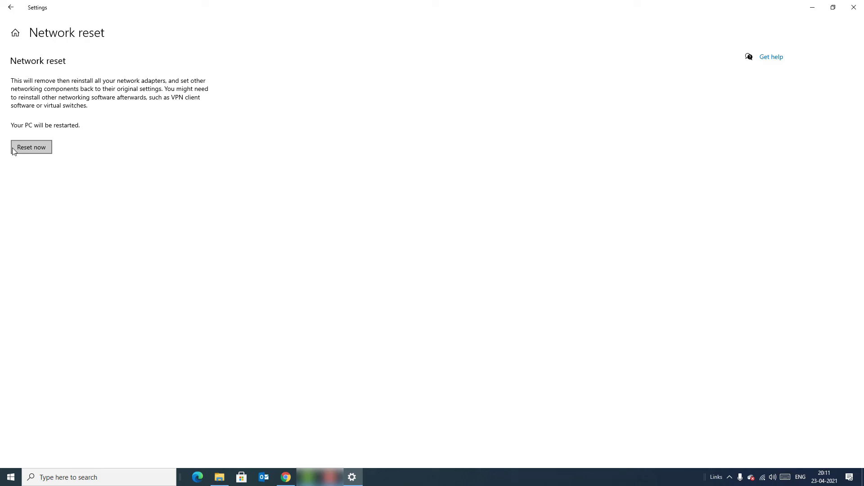
key(alt+F4)
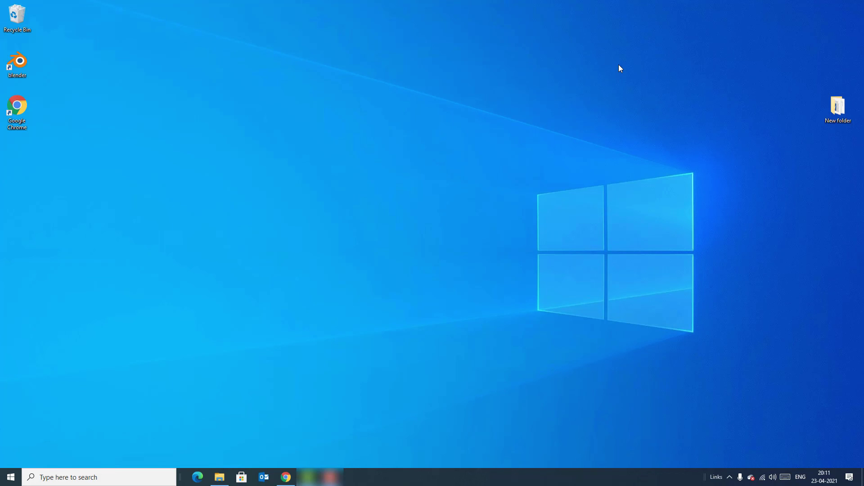